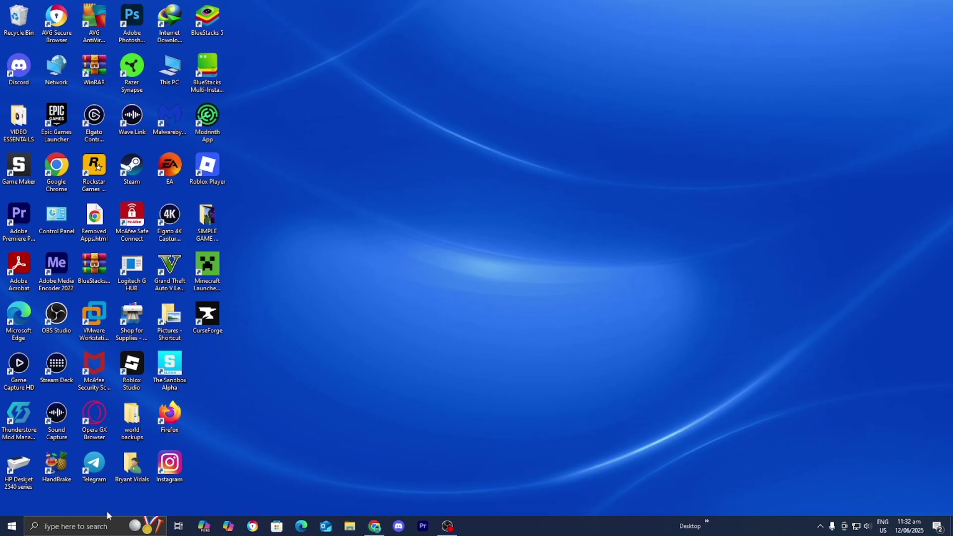
Step: Search for 'control panel', launch it, and go to Windows Defender Firewall
left_click(102, 525)
type("c")
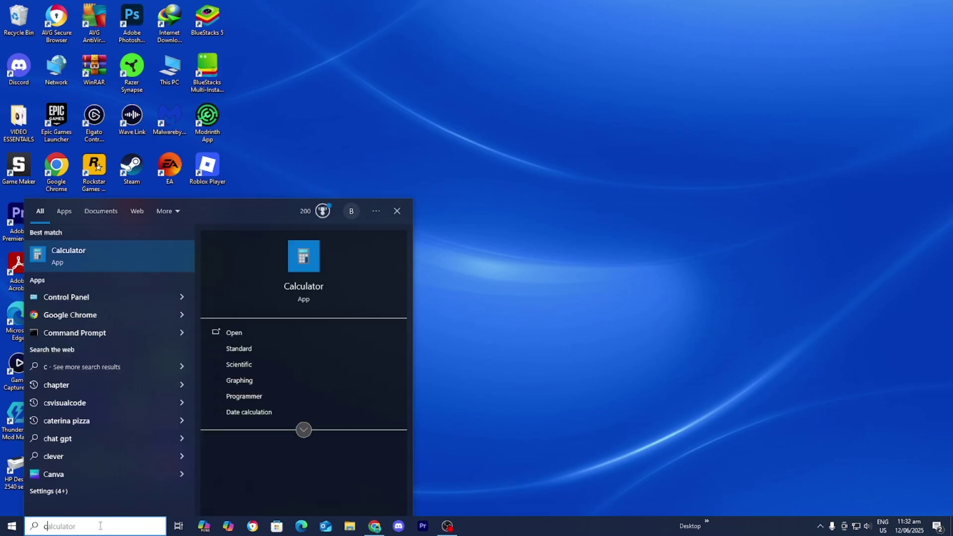
type("ontrol panel")
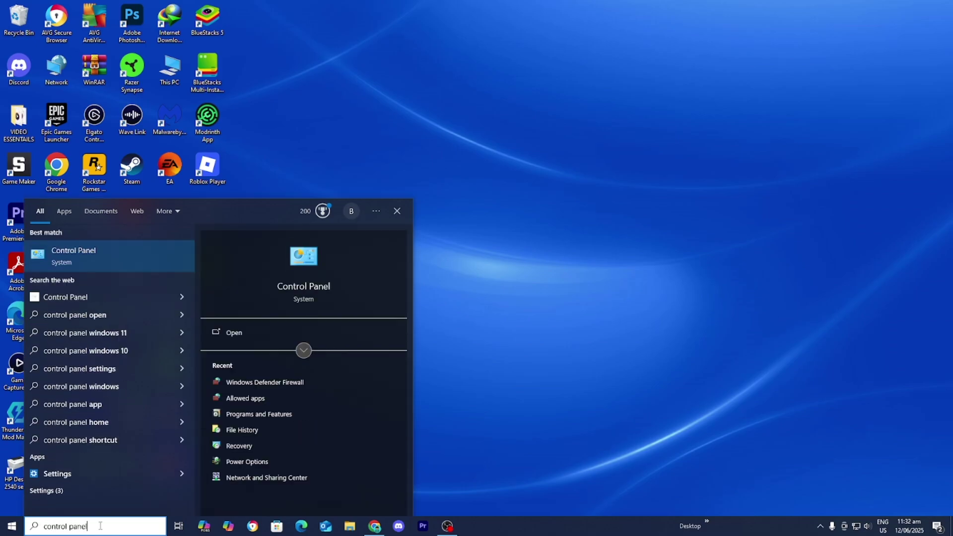
key("Return")
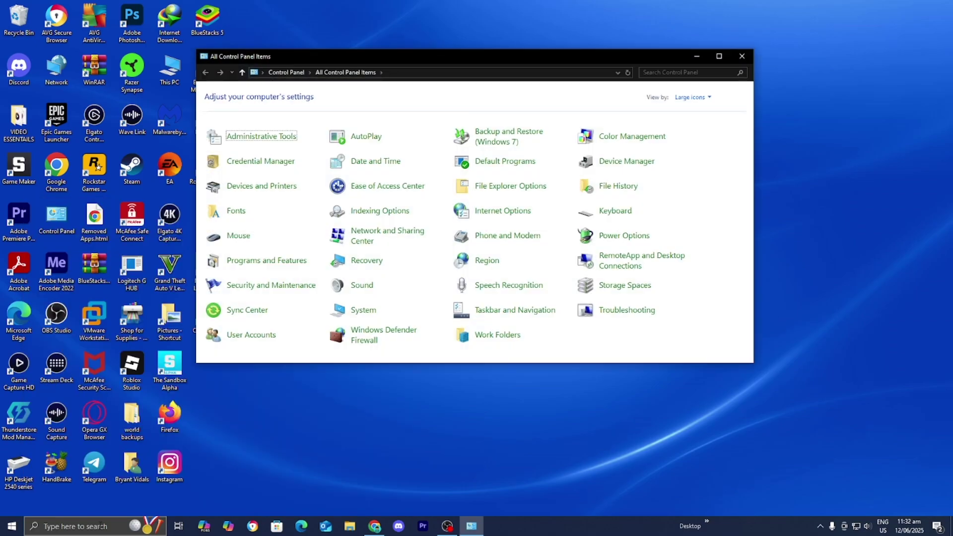
left_click(372, 339)
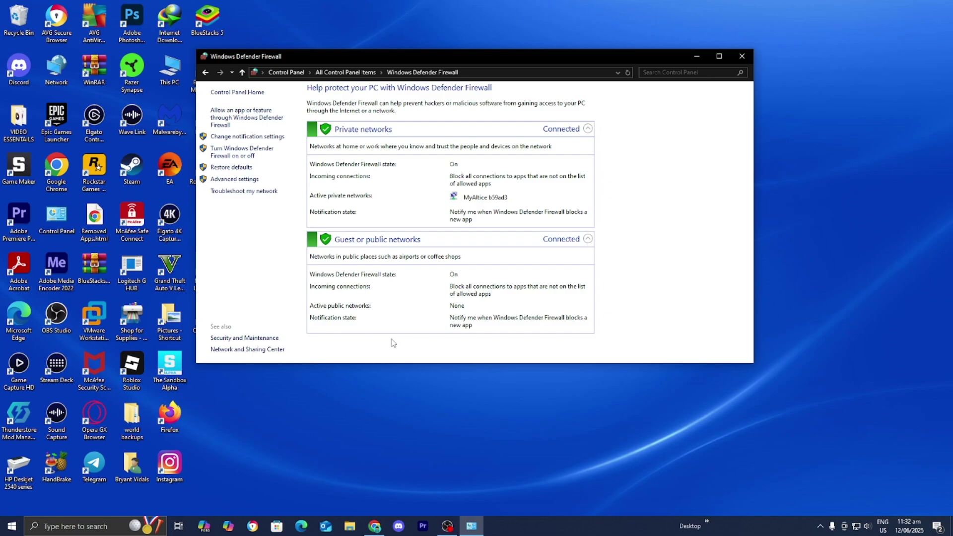
Step: Show the allowed-apps list and unlock it for editing with Change settings
left_click(243, 123)
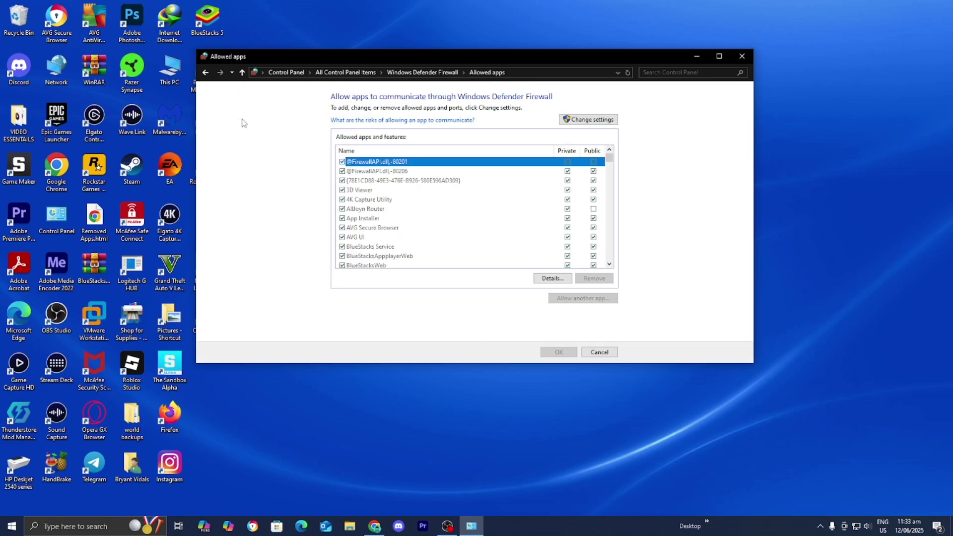
left_click(569, 121)
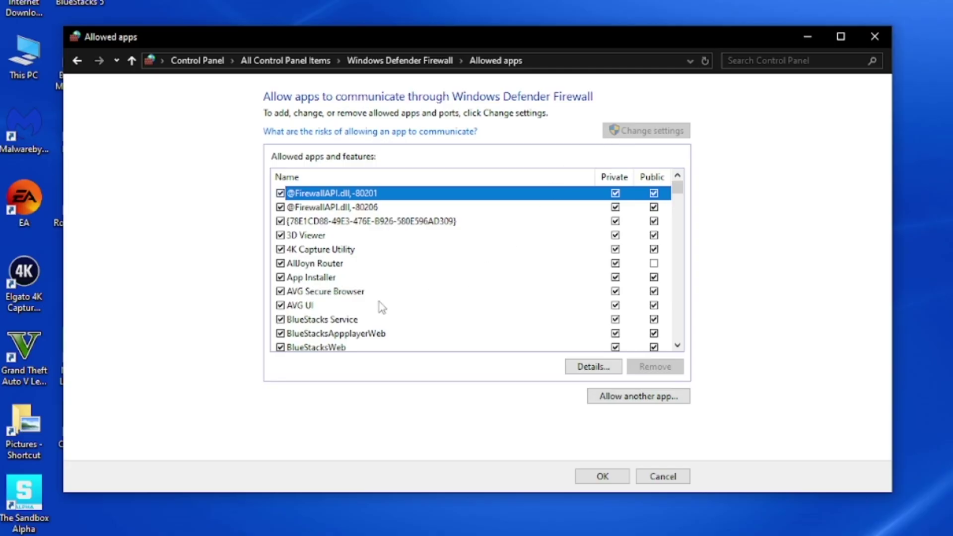
scroll(382, 305, "down", 15)
scroll(389, 308, "down", 10)
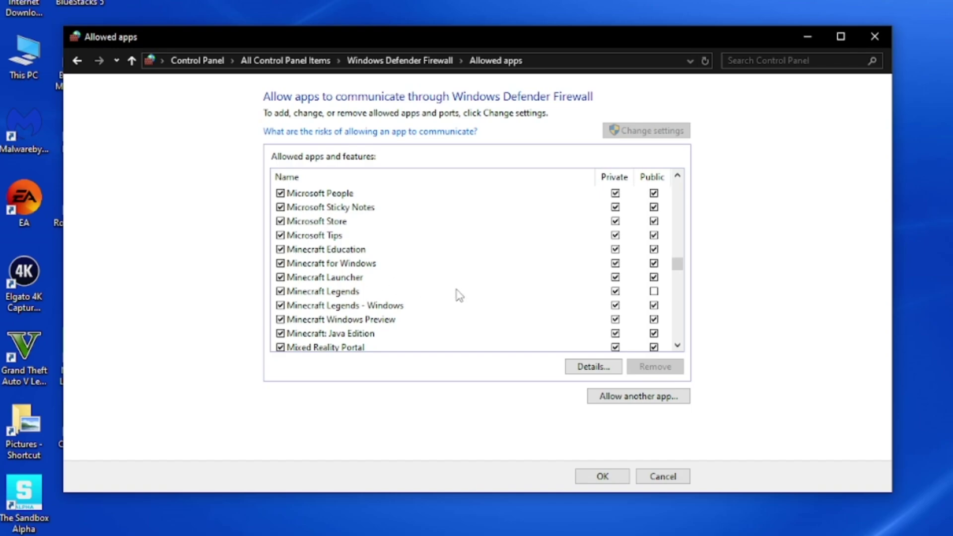
scroll(452, 310, "up", 3)
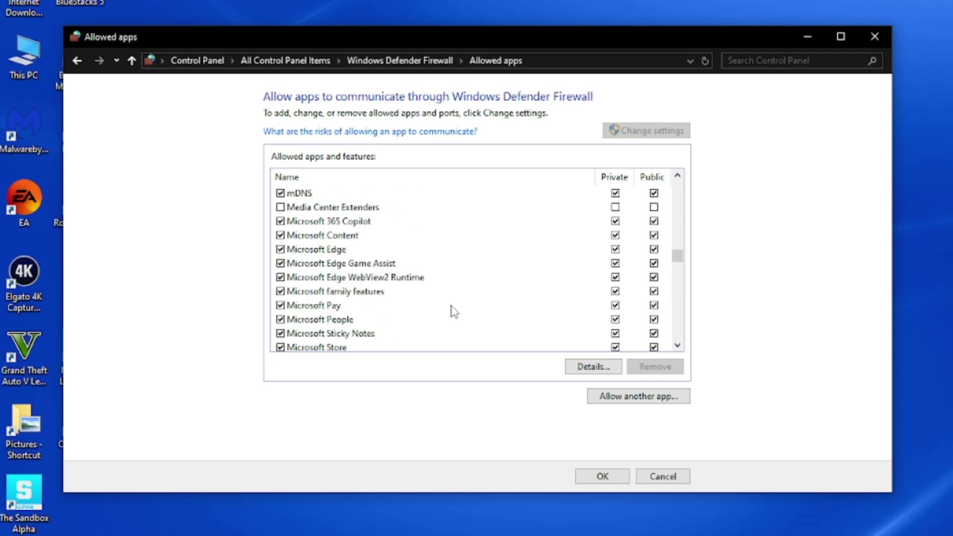
scroll(451, 310, "up", 6)
scroll(417, 312, "down", 1)
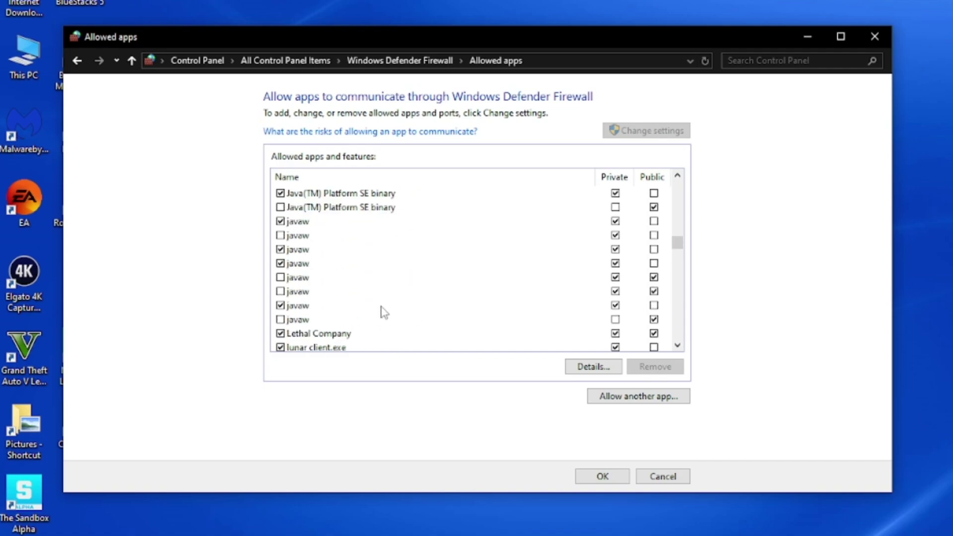
Step: Allow the three unchecked javaw entries and the Java(TM) Platform SE binary, then save with OK
left_click(282, 291)
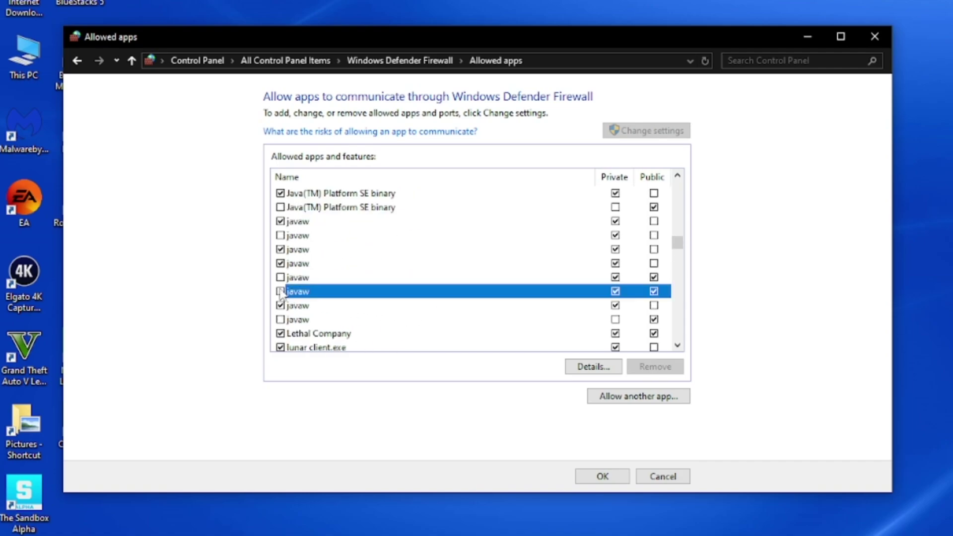
left_click(281, 277)
left_click(281, 235)
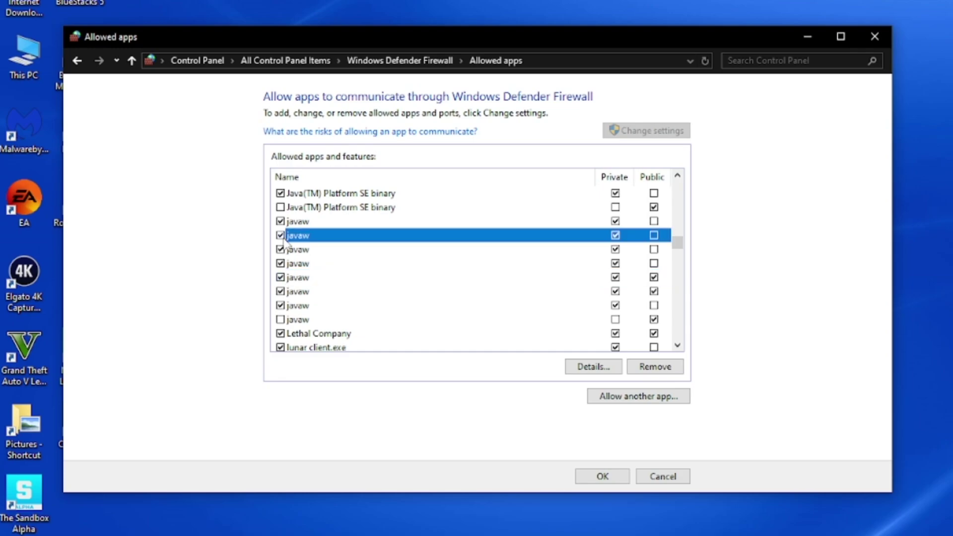
left_click(281, 207)
scroll(282, 213, "up", 1)
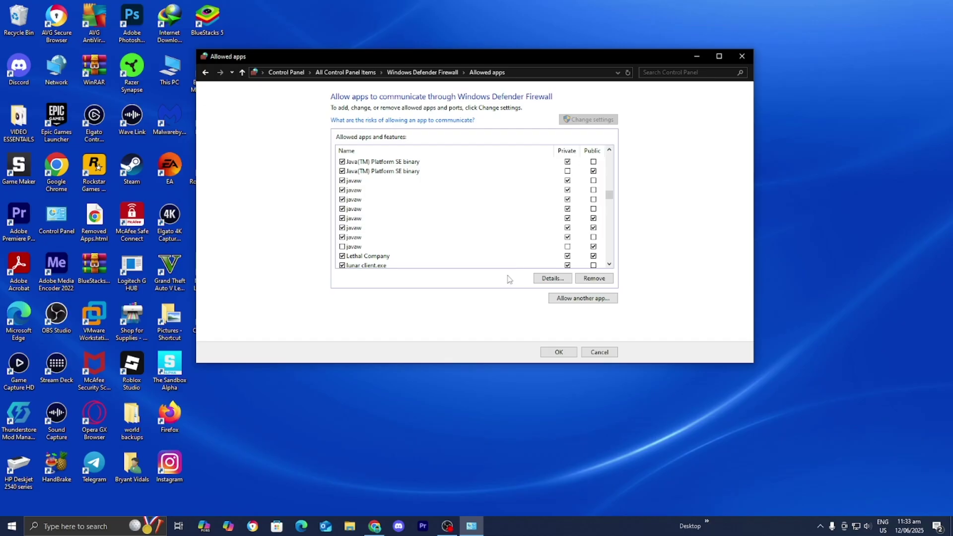
left_click(558, 352)
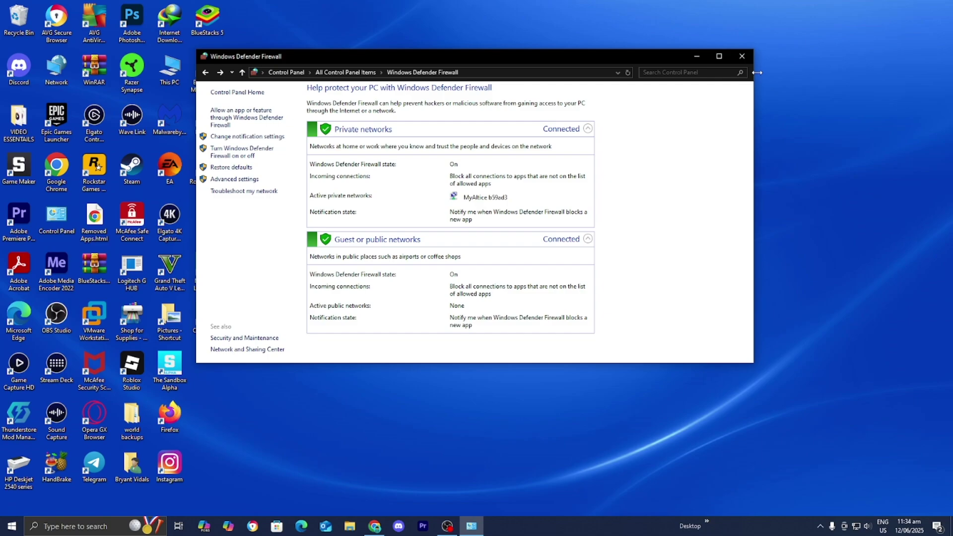
Step: Close the firewall window and launch Command Prompt via 'cmd', moved toward the screen centre
left_click(743, 57)
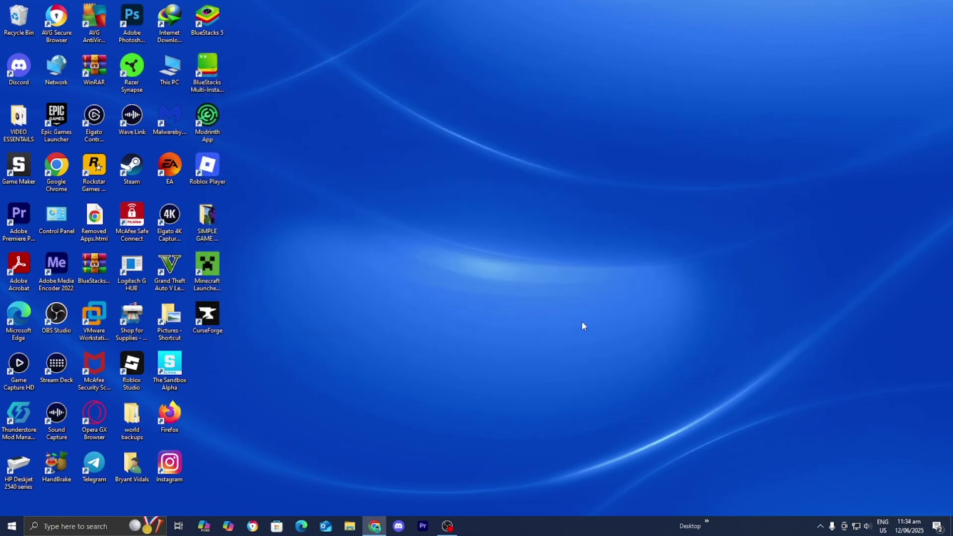
left_click(84, 527)
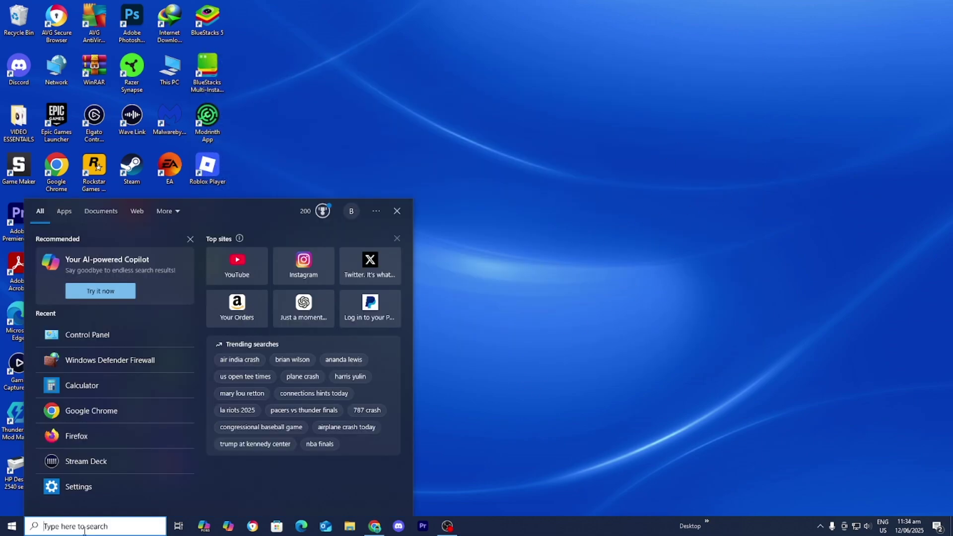
type("cmd")
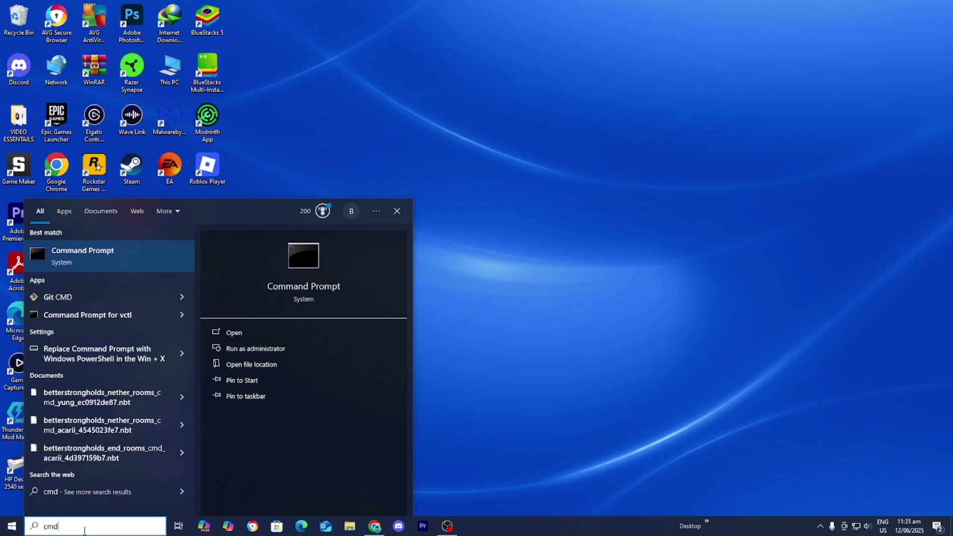
key("Return")
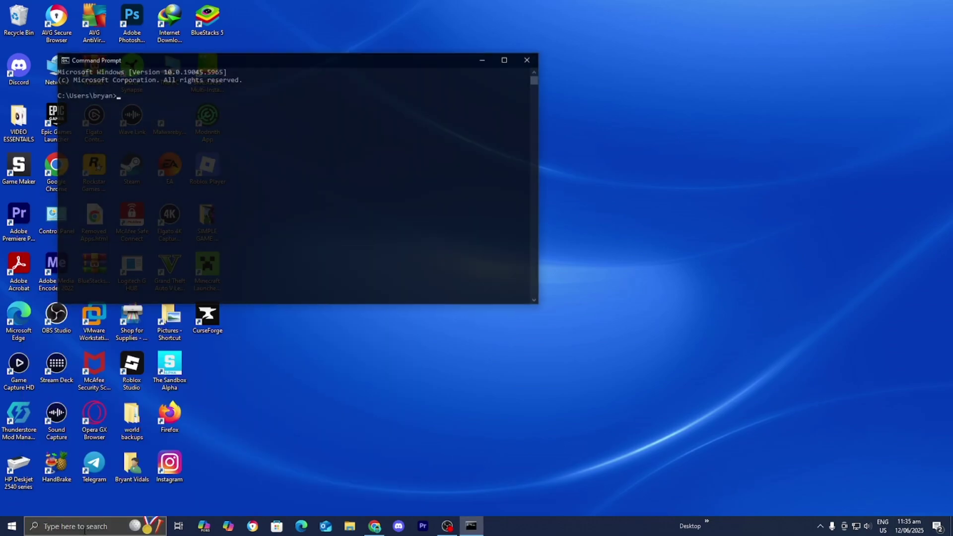
left_click_drag(236, 61, 457, 154)
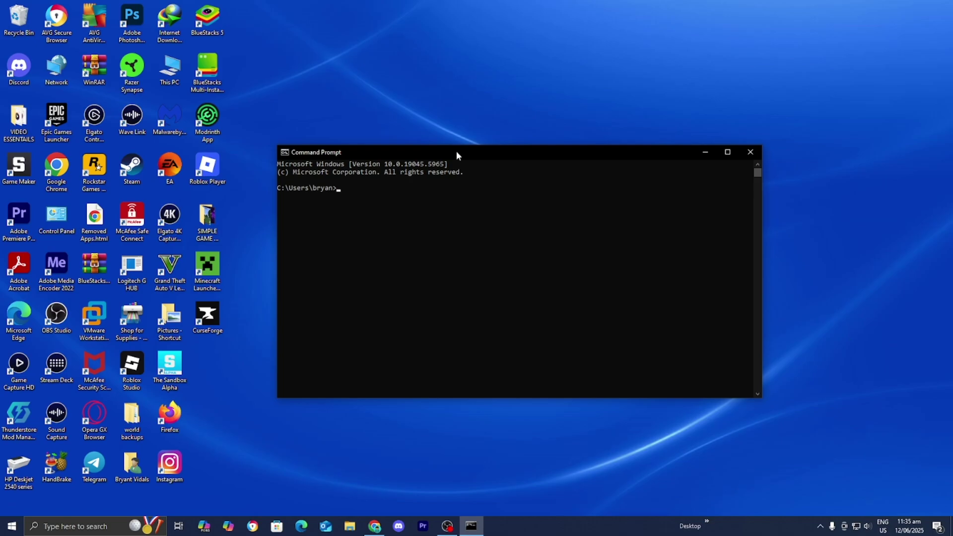
Step: Run 'ipconfig /flushdns' to clear the DNS resolver cache
type("ipcon")
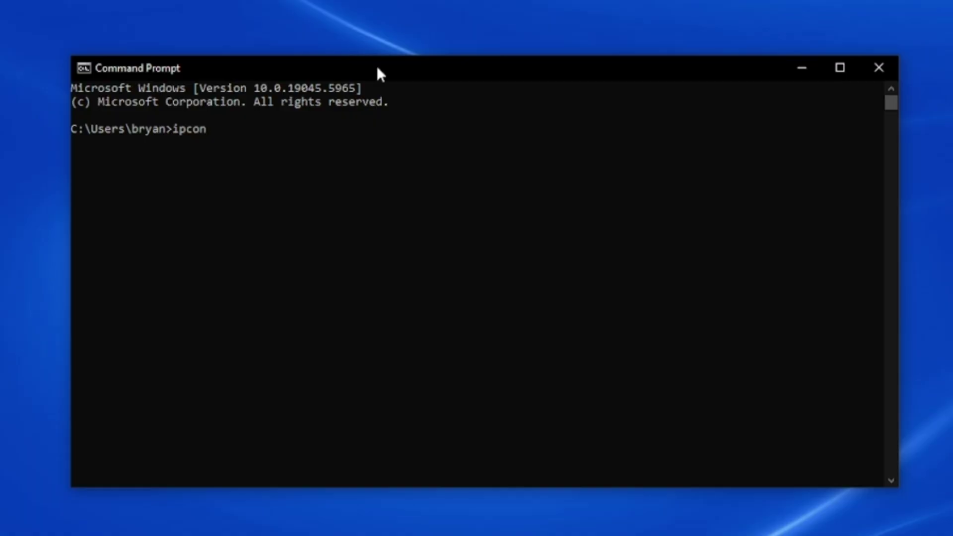
type("fig /flushdns")
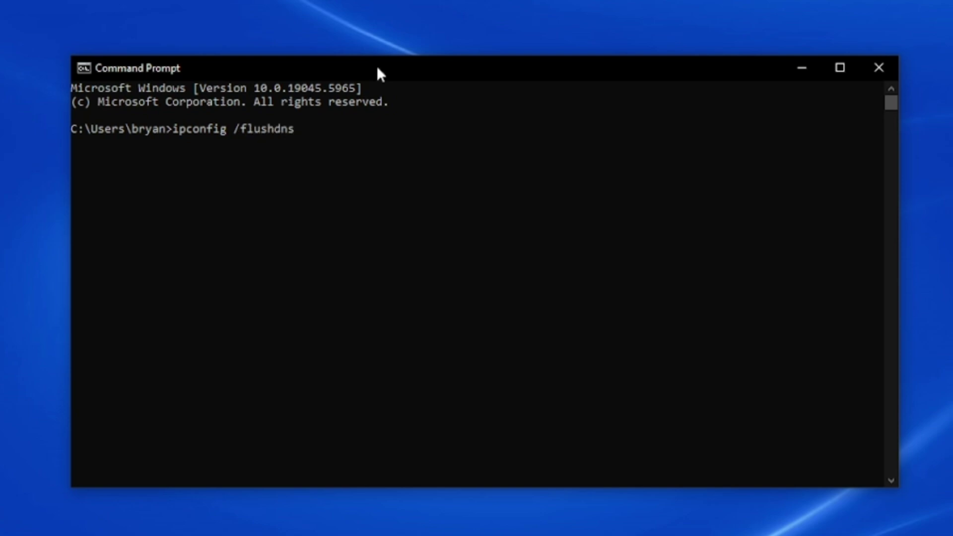
key("Return")
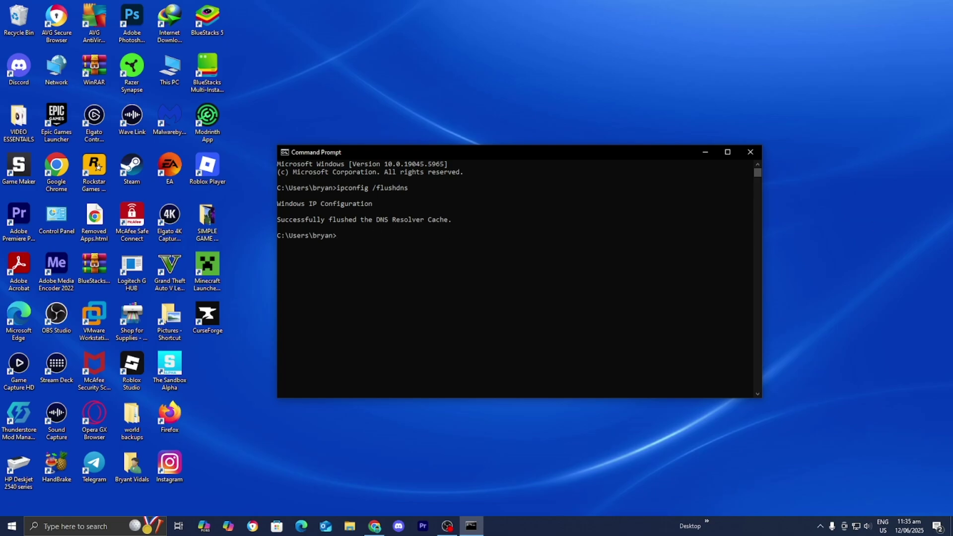
Step: Close the Command Prompt window, leaving the desktop visible
left_click(753, 152)
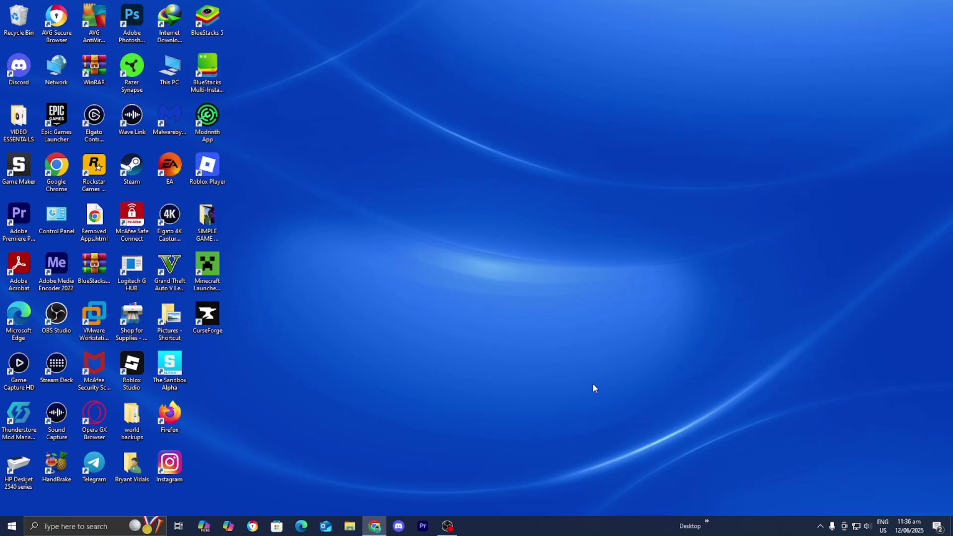
left_click(124, 525)
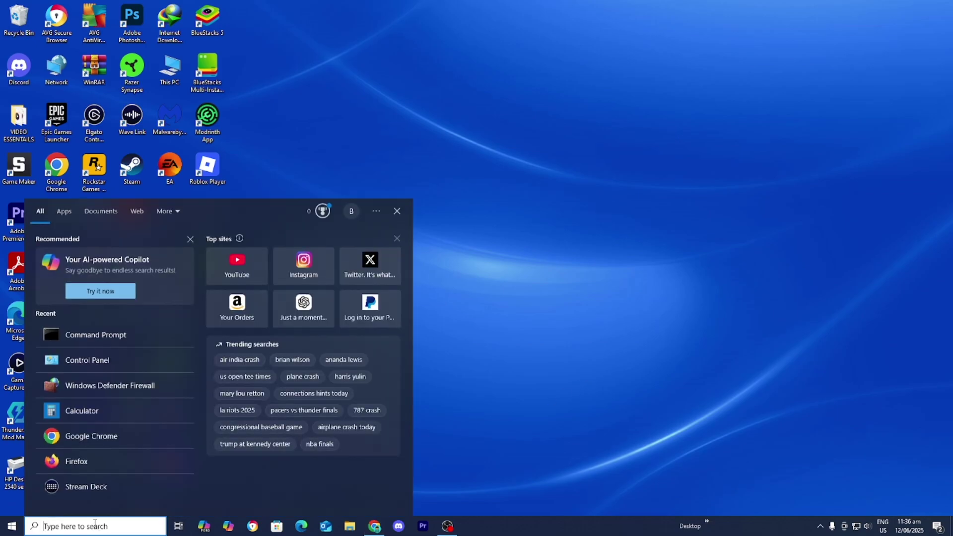
type("apps")
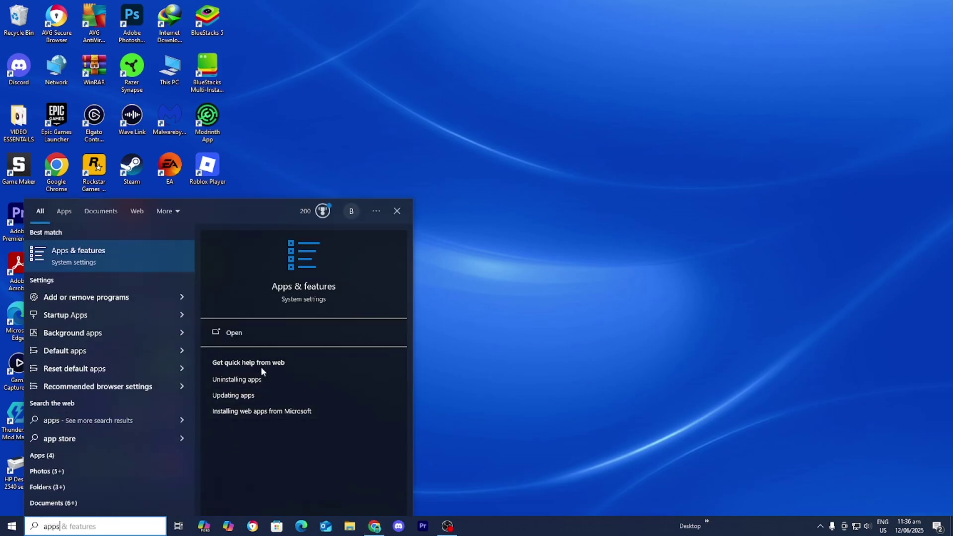
left_click(258, 335)
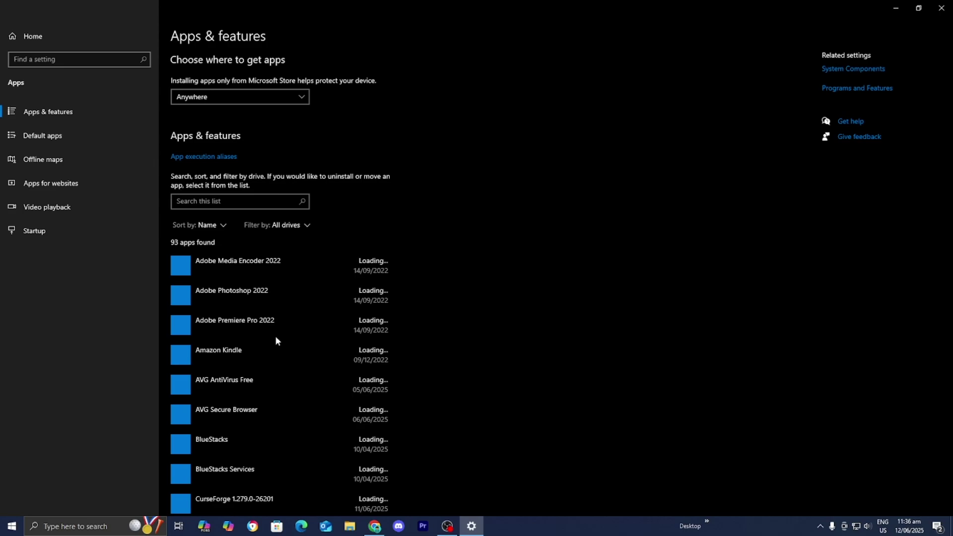
scroll(296, 328, "down", 20)
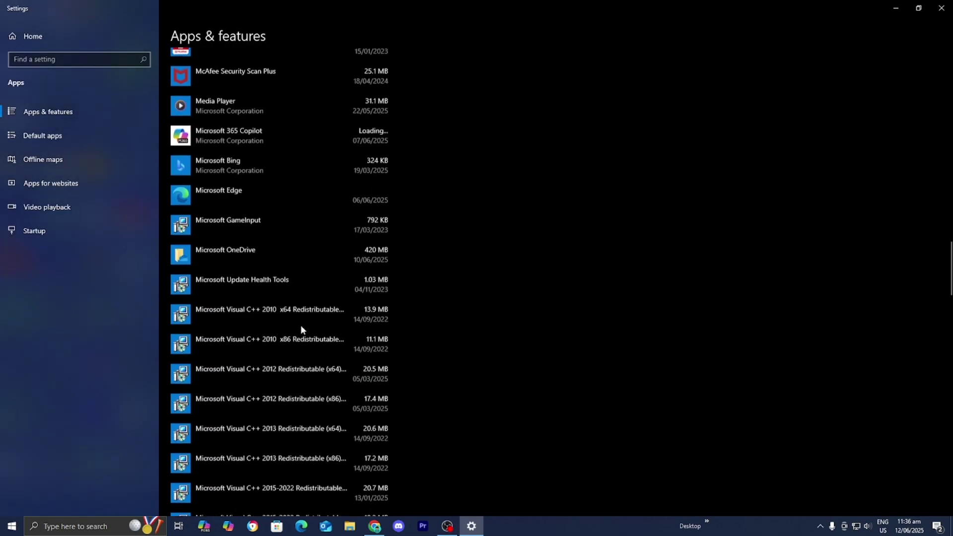
scroll(301, 329, "down", 8)
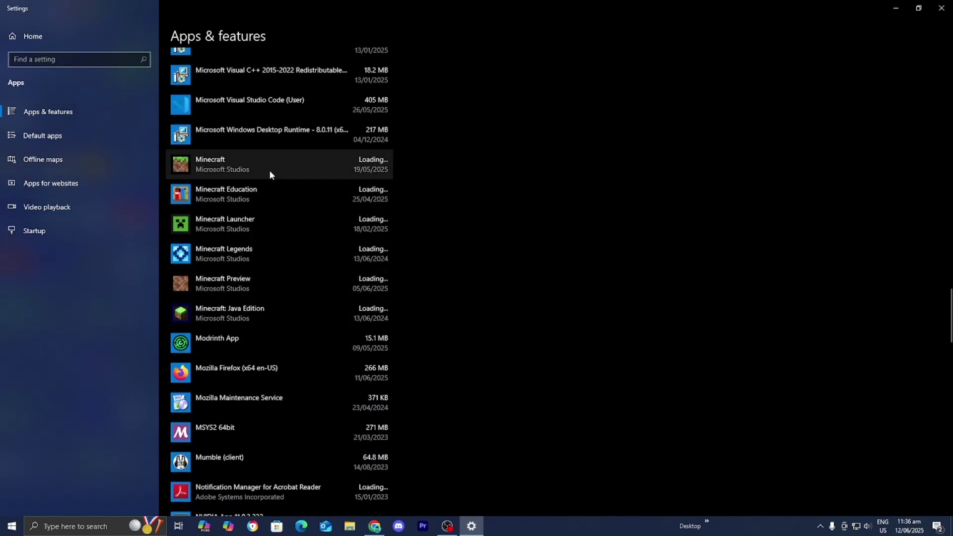
left_click(269, 170)
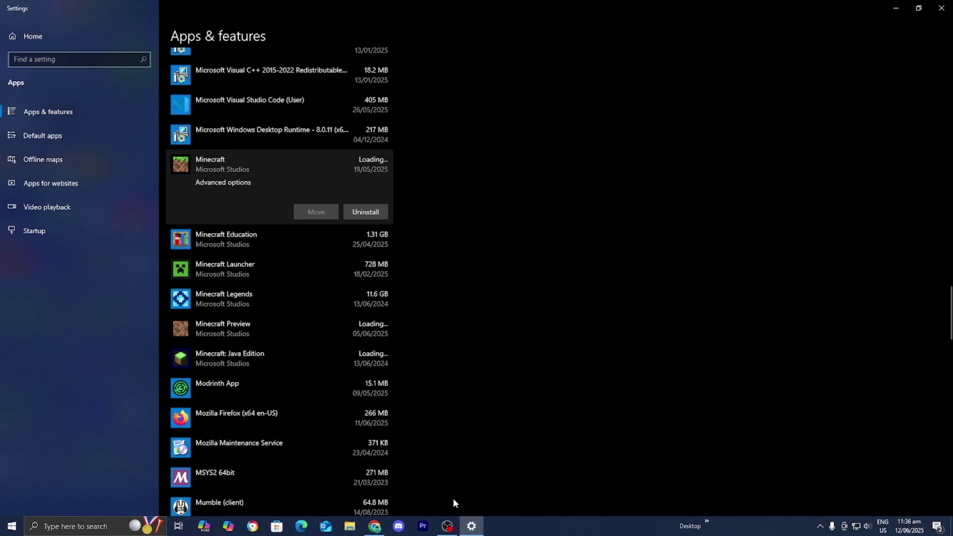
left_click(447, 526)
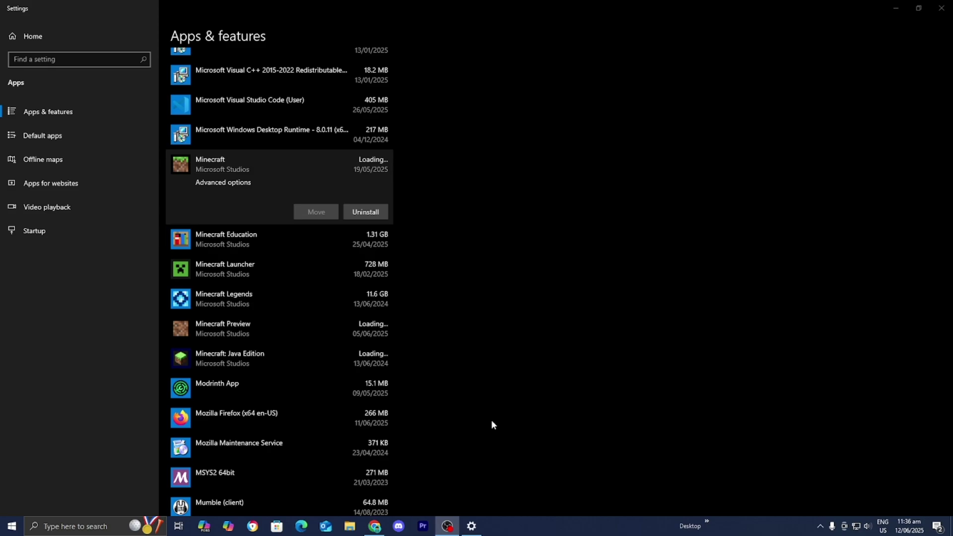
left_click(942, 7)
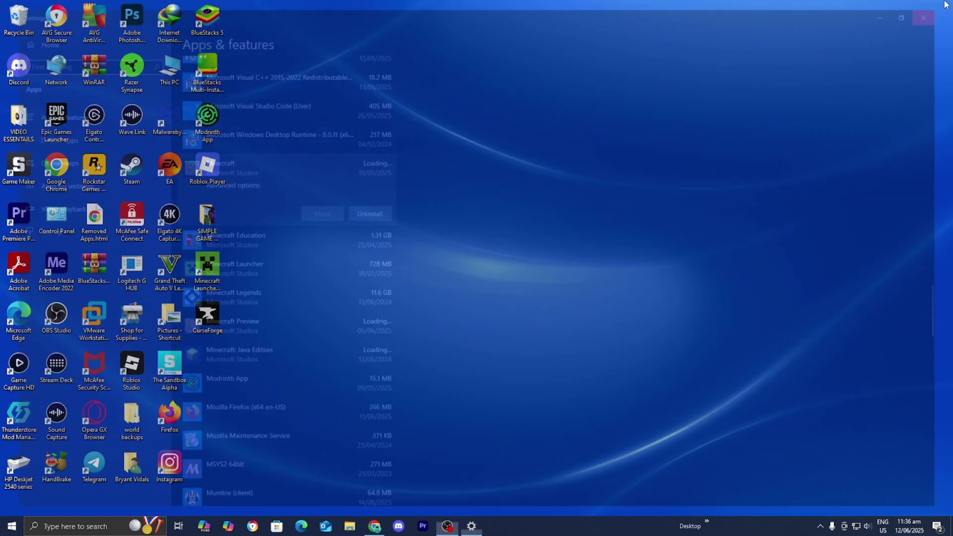